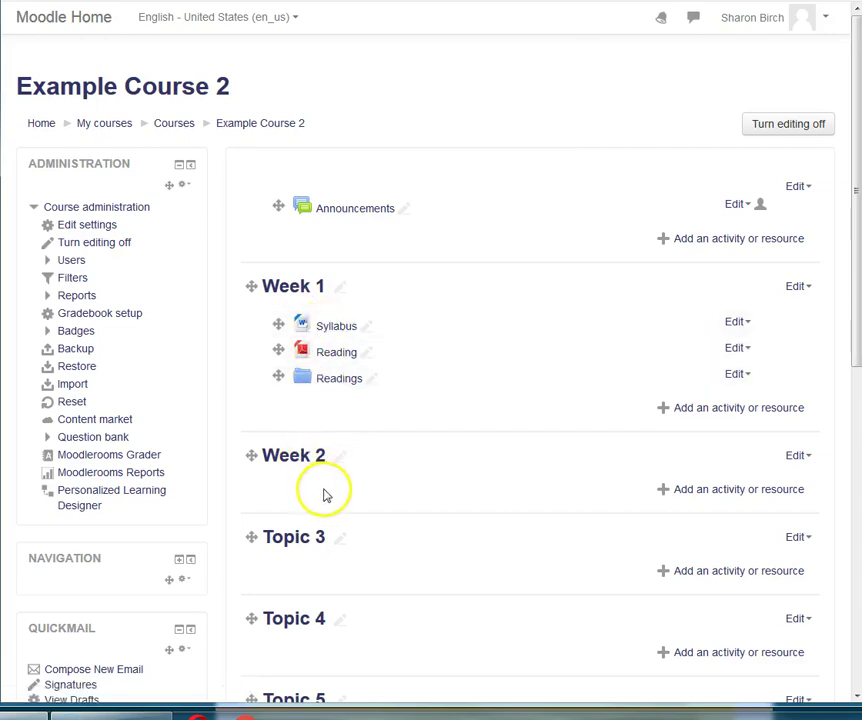
- Start adding a Label resource to the Week 1 section
click(730, 410)
drag(404, 335, 427, 554)
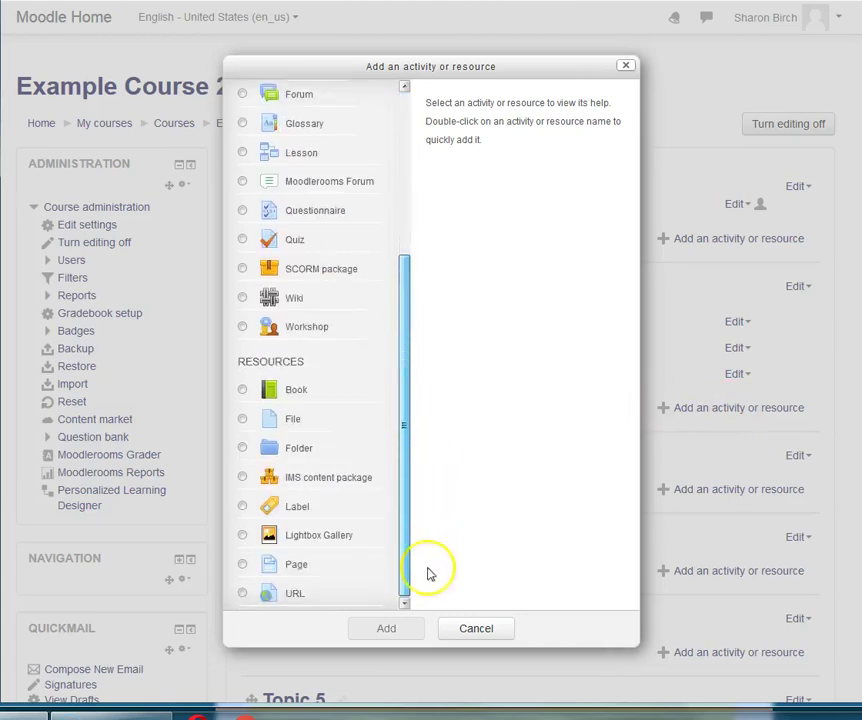
click(243, 508)
click(384, 629)
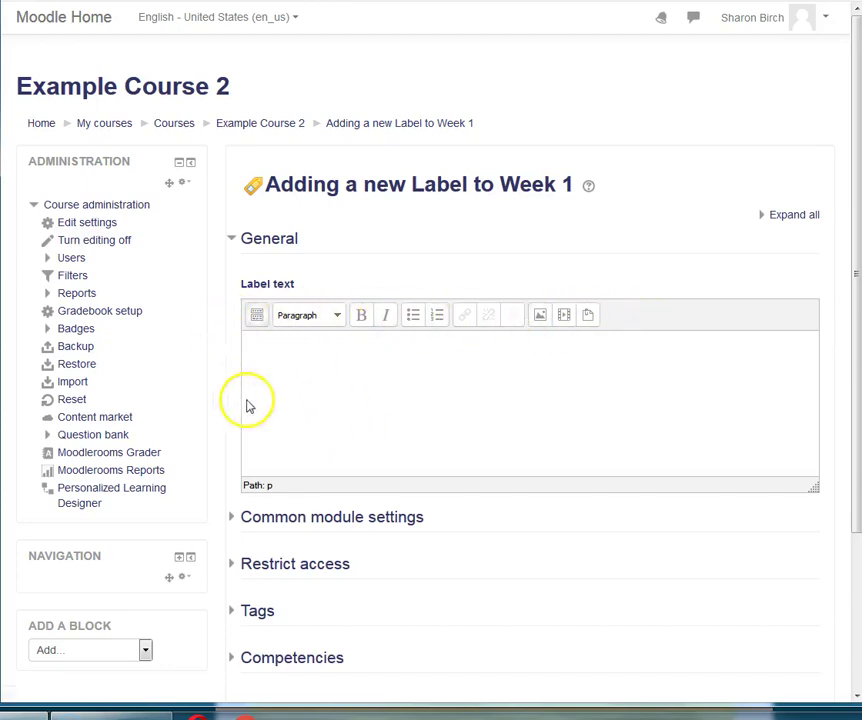
- Expand the label editor's formatting options and enter Assignments as the label text
click(257, 317)
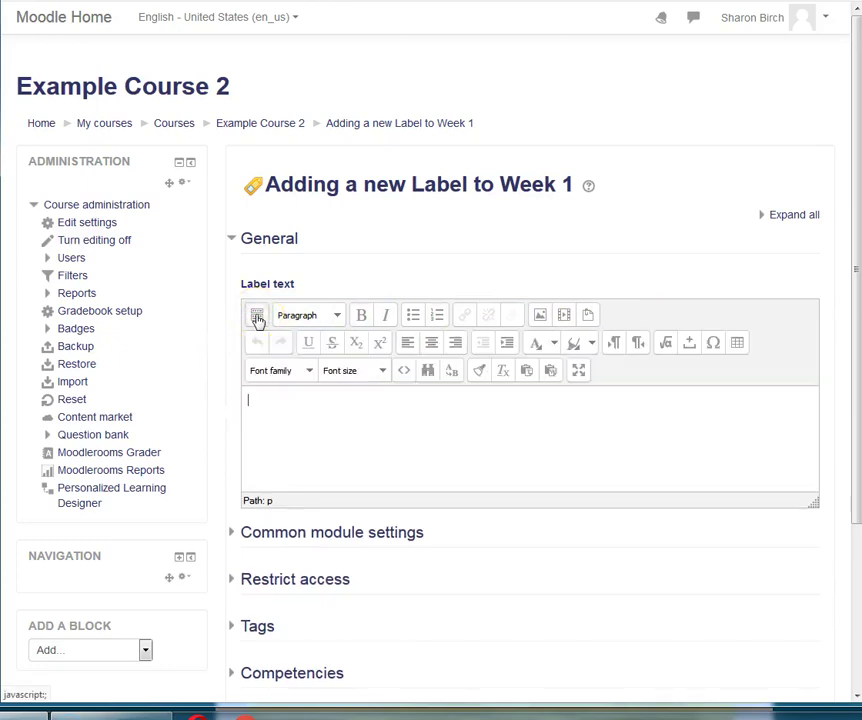
click(357, 438)
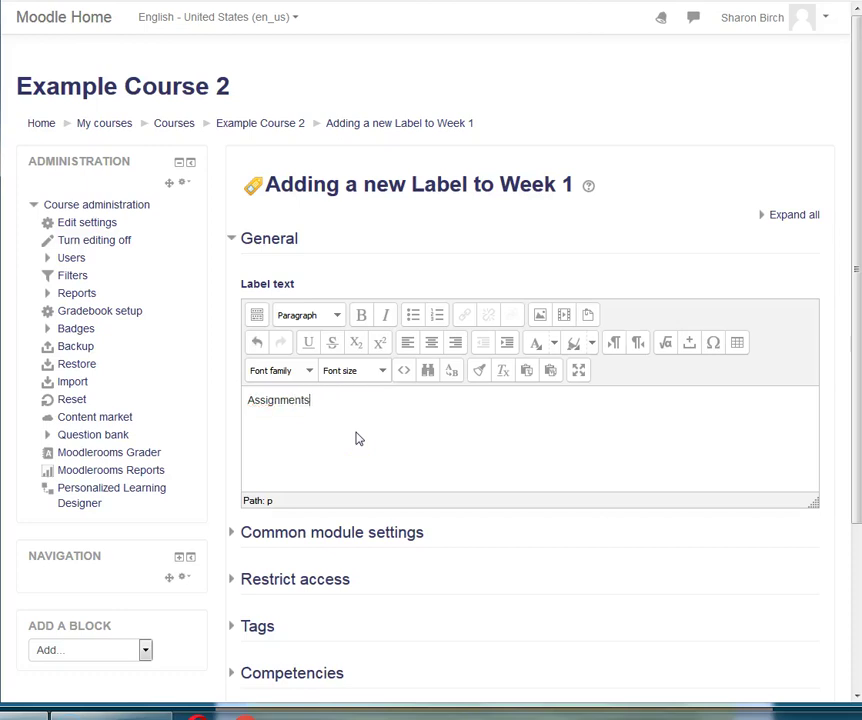
click(348, 400)
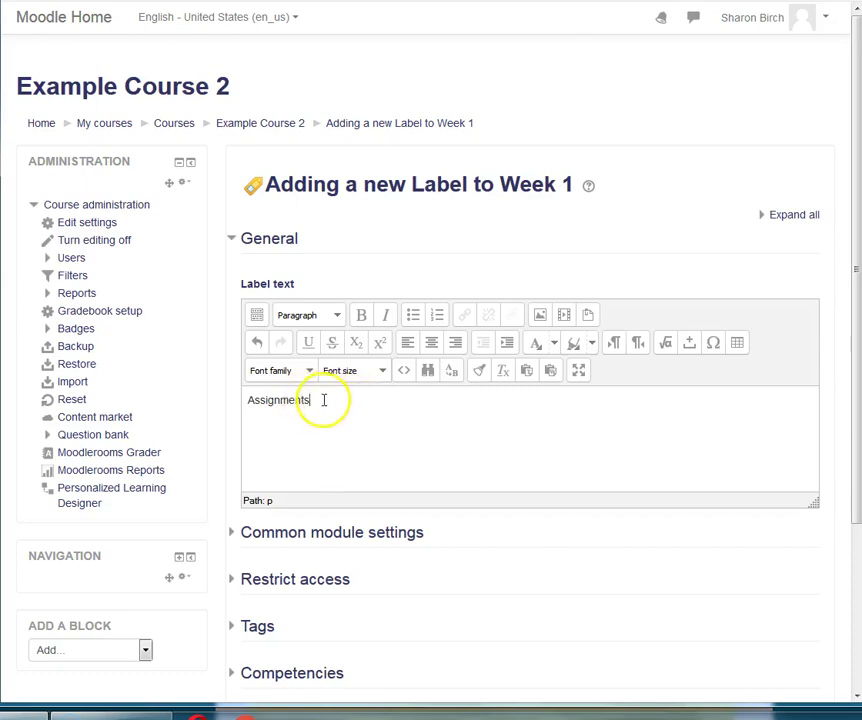
- Make the label text Assignments bold and change its font size
drag(316, 400, 233, 400)
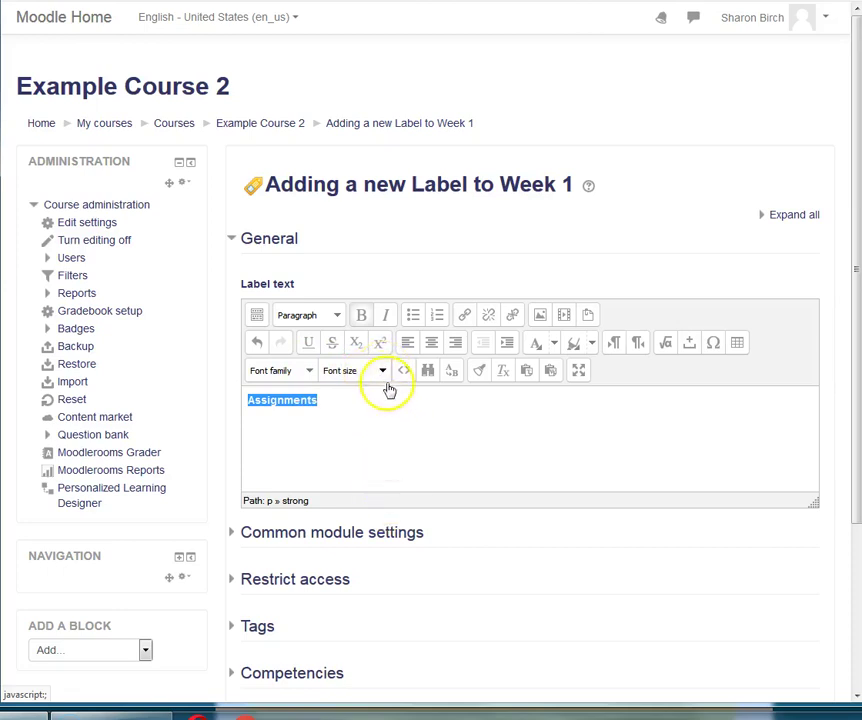
click(383, 372)
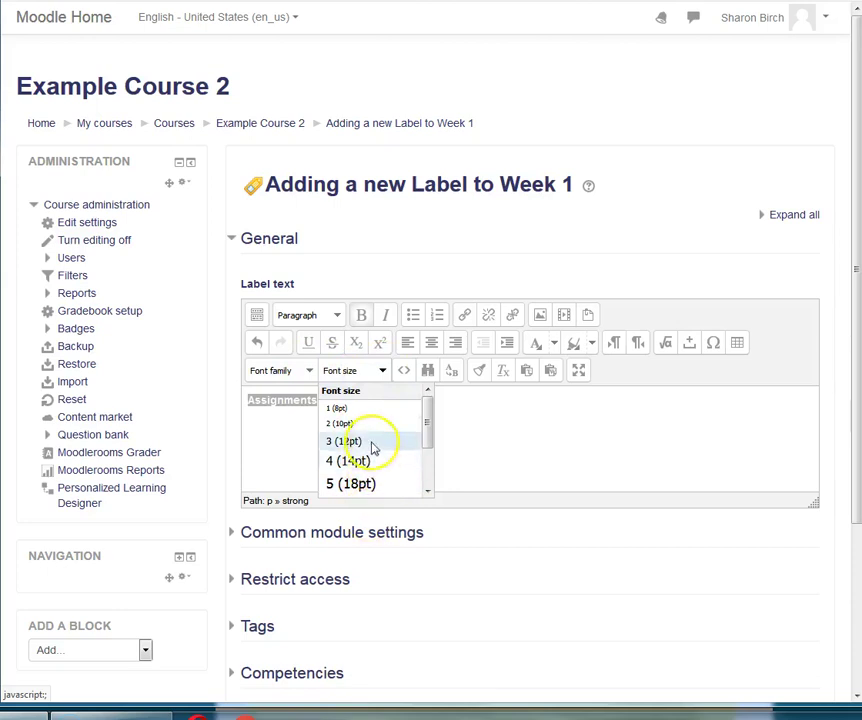
click(358, 395)
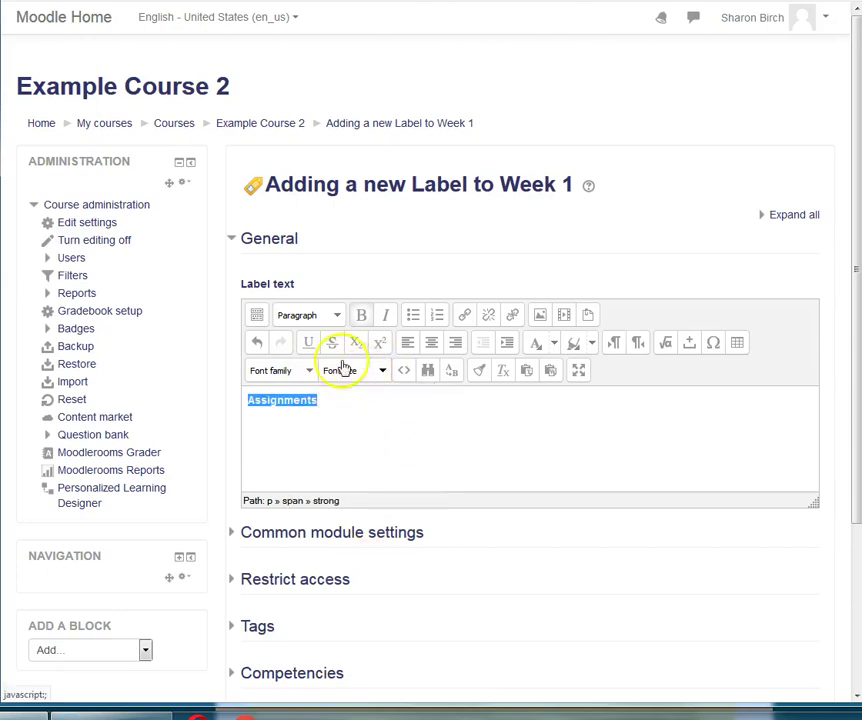
- Apply the Heading 4 format to the label text Assignments and save the label, returning to the course
click(339, 317)
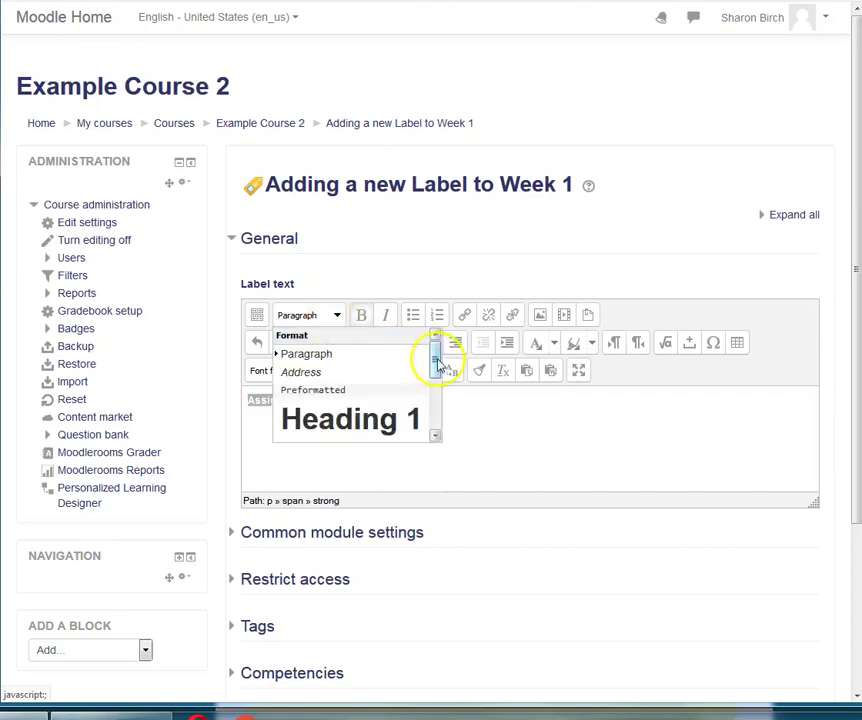
drag(436, 365, 436, 432)
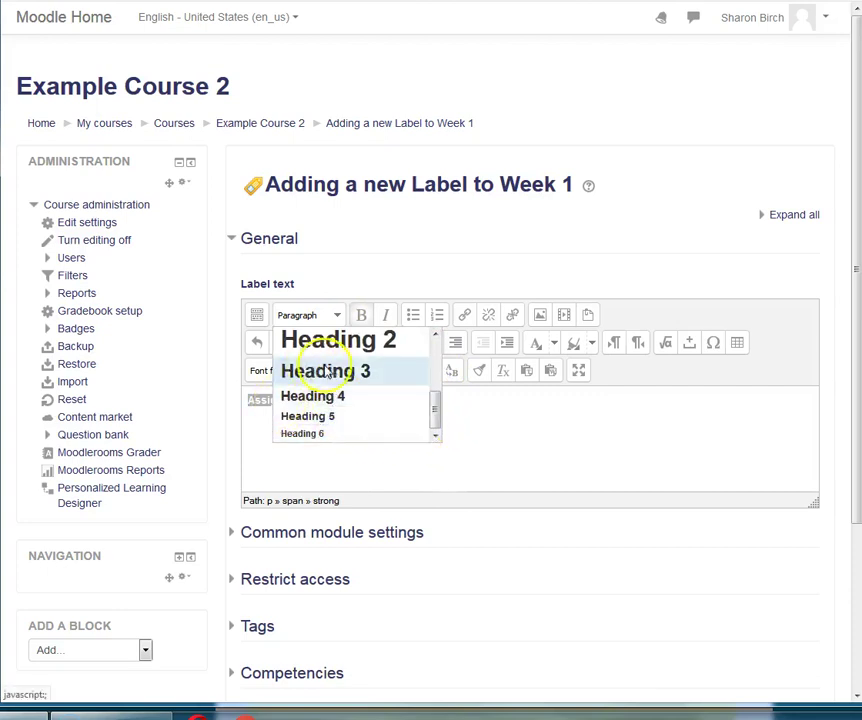
click(331, 398)
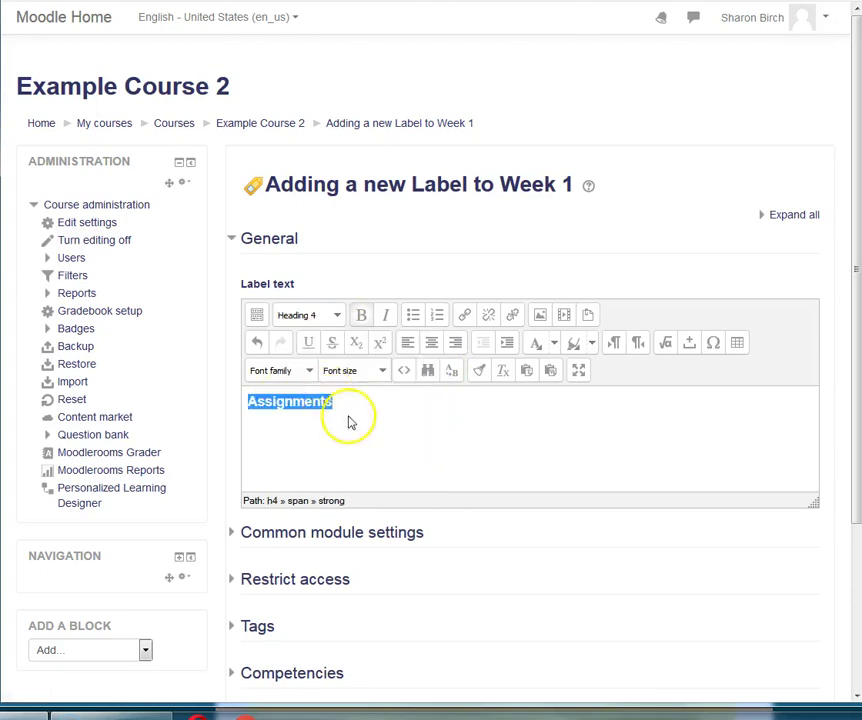
click(350, 403)
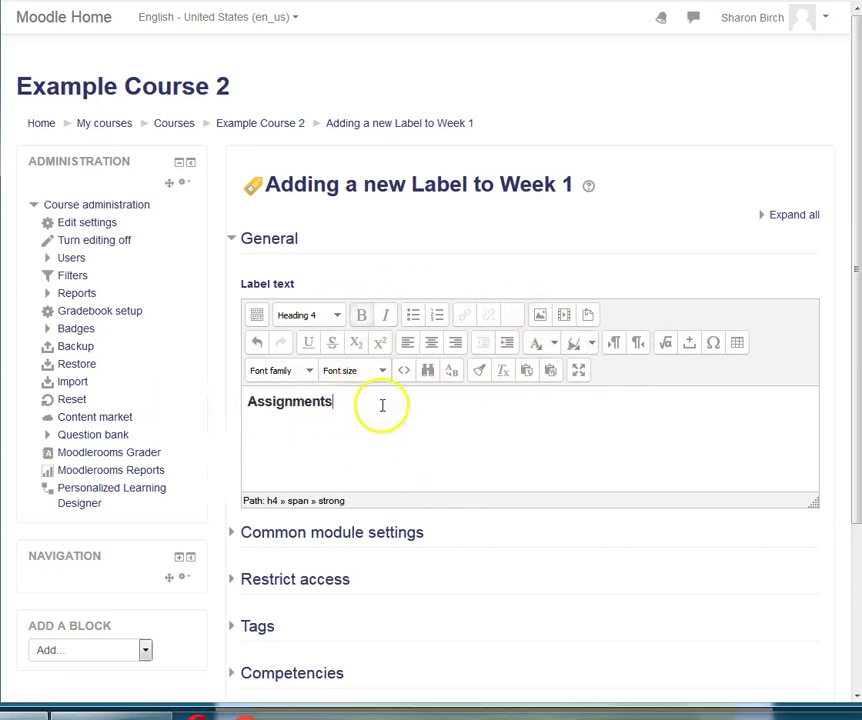
scroll(406, 510, down, 3)
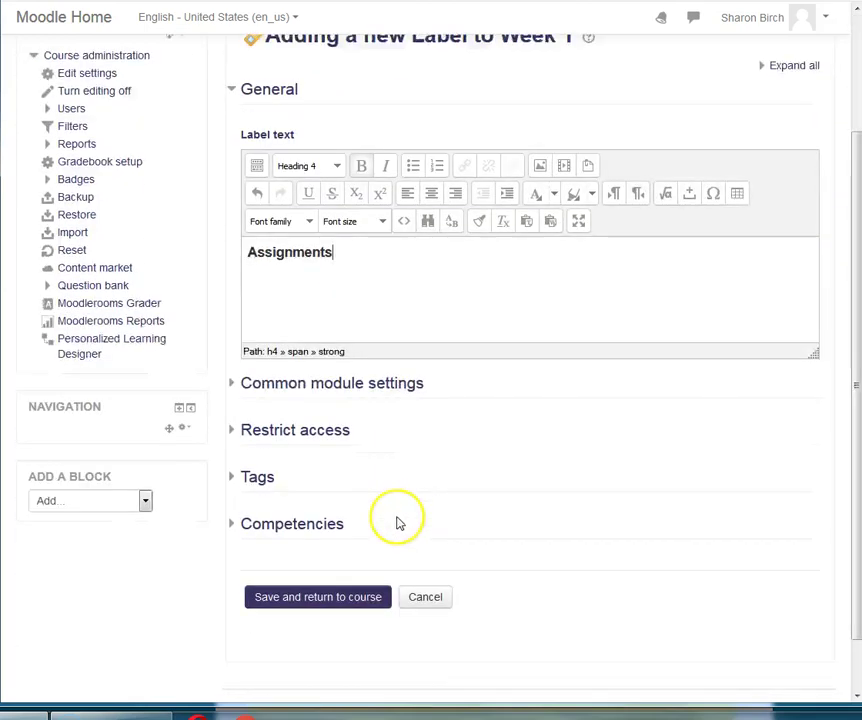
click(320, 580)
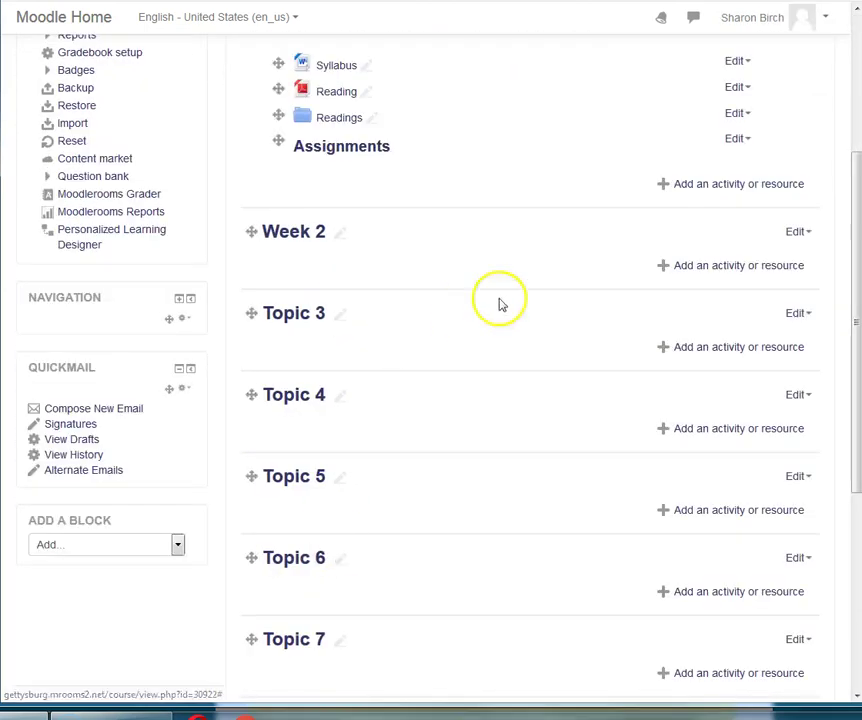
- Move the Assignments label to the start of Week 1 and the Syllabus above Announcements in the opening section
scroll(498, 302, up, 3)
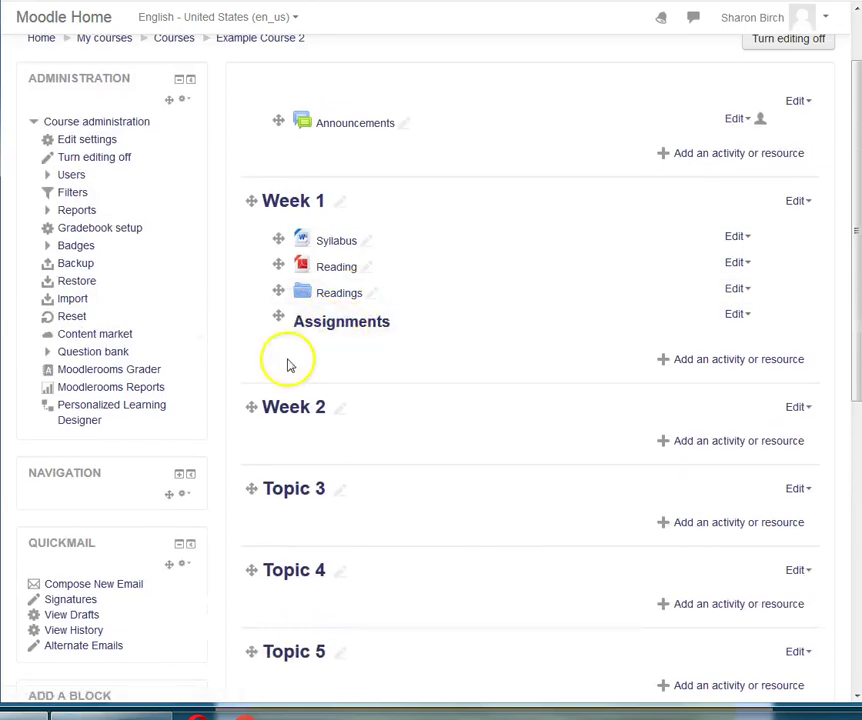
drag(281, 315, 280, 153)
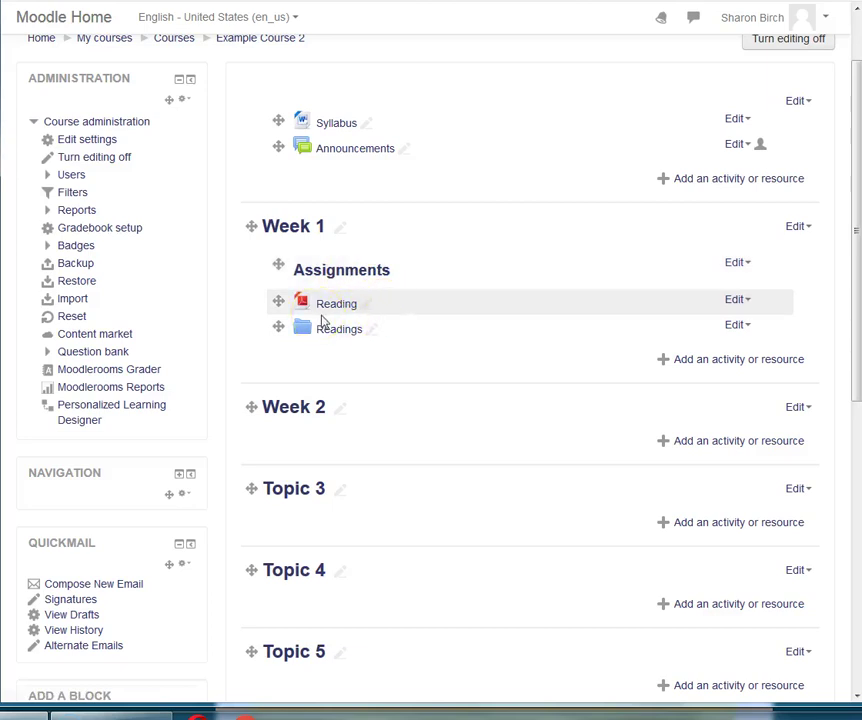
click(355, 289)
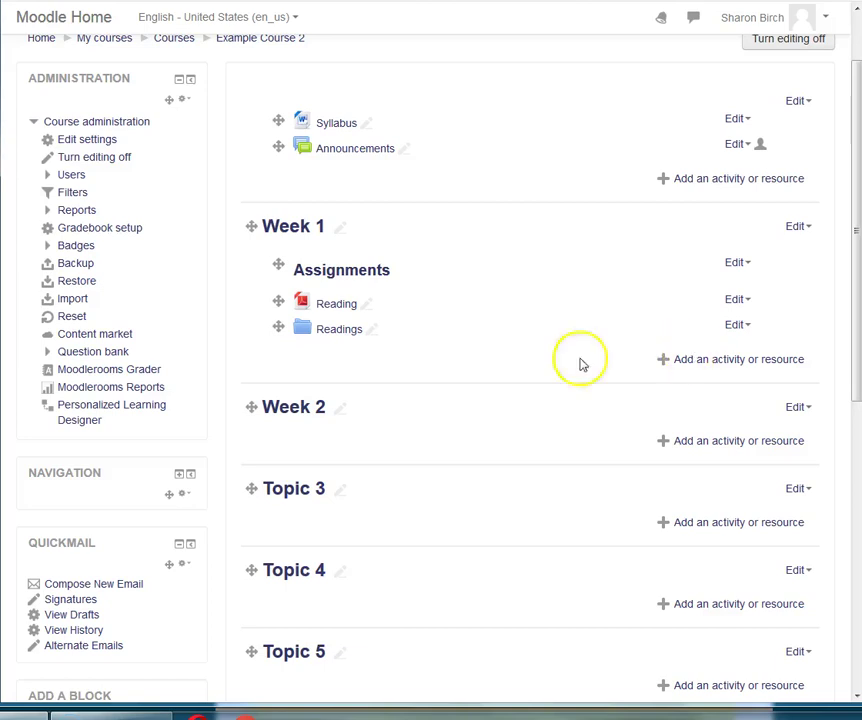
- Look through the resource types offered for Week 1 and close the list without adding anything
click(764, 368)
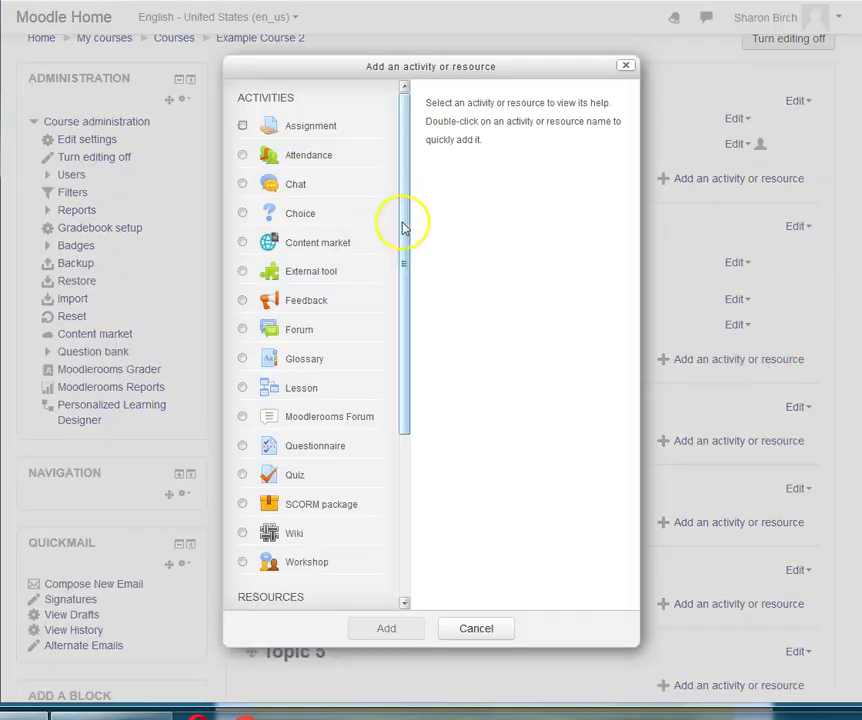
drag(404, 227, 404, 558)
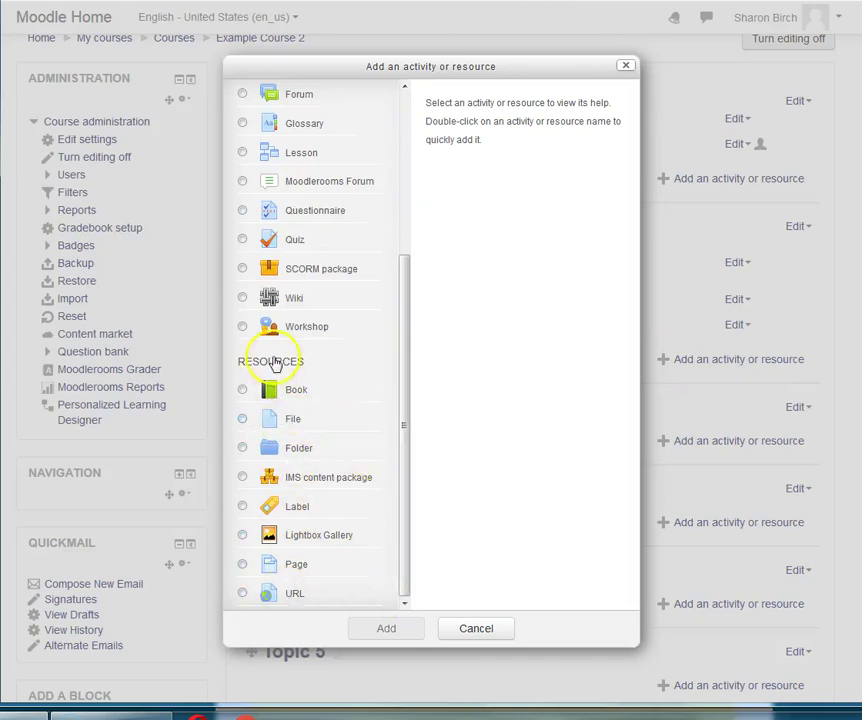
click(494, 632)
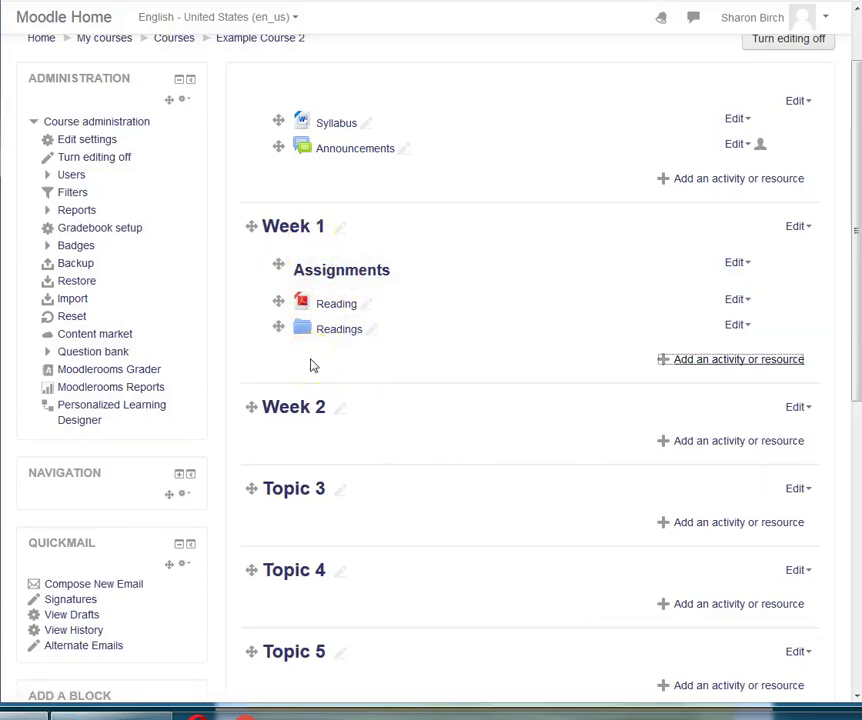
- Go to the home page's course list and open the SOC_ 203_A_Spring_2015:Population course
scroll(455, 366, down, 2)
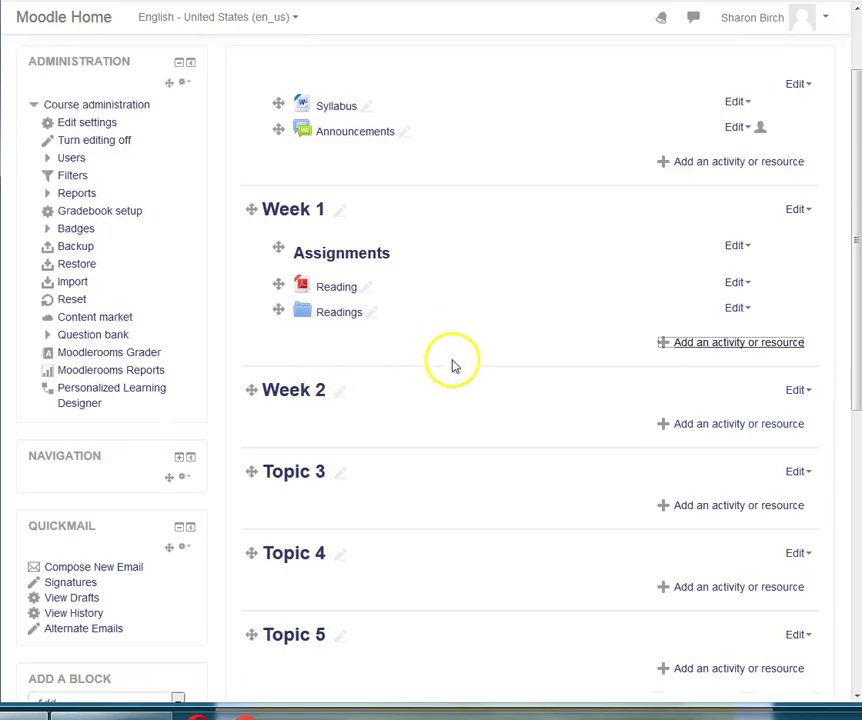
scroll(468, 366, up, 3)
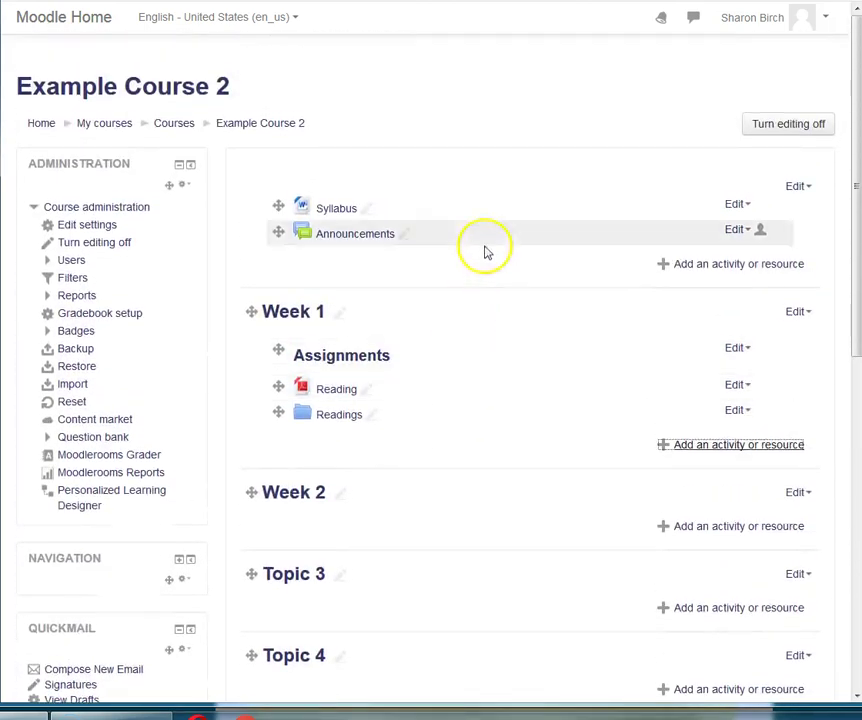
click(40, 125)
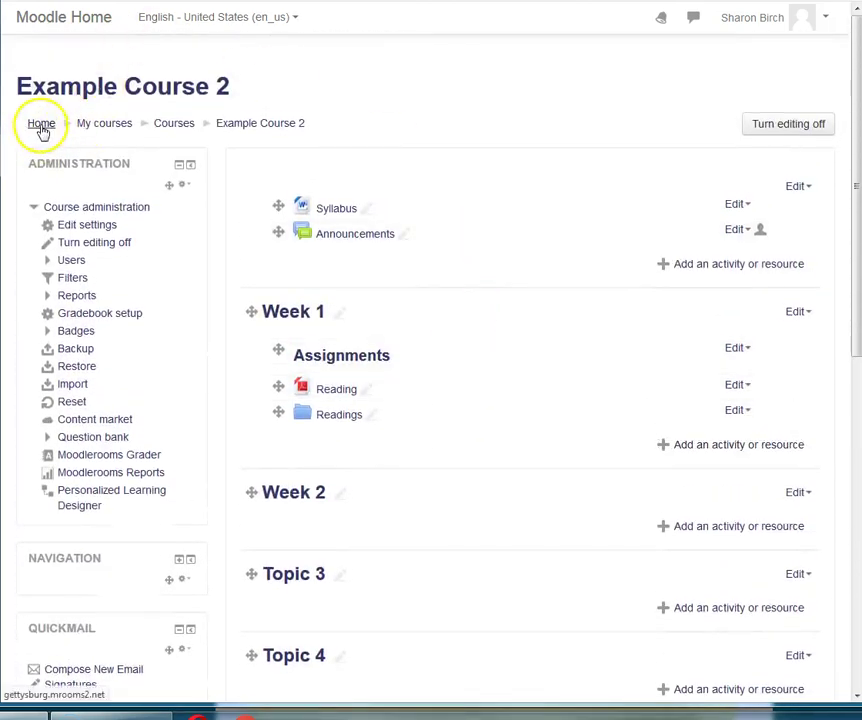
scroll(571, 516, down, 4)
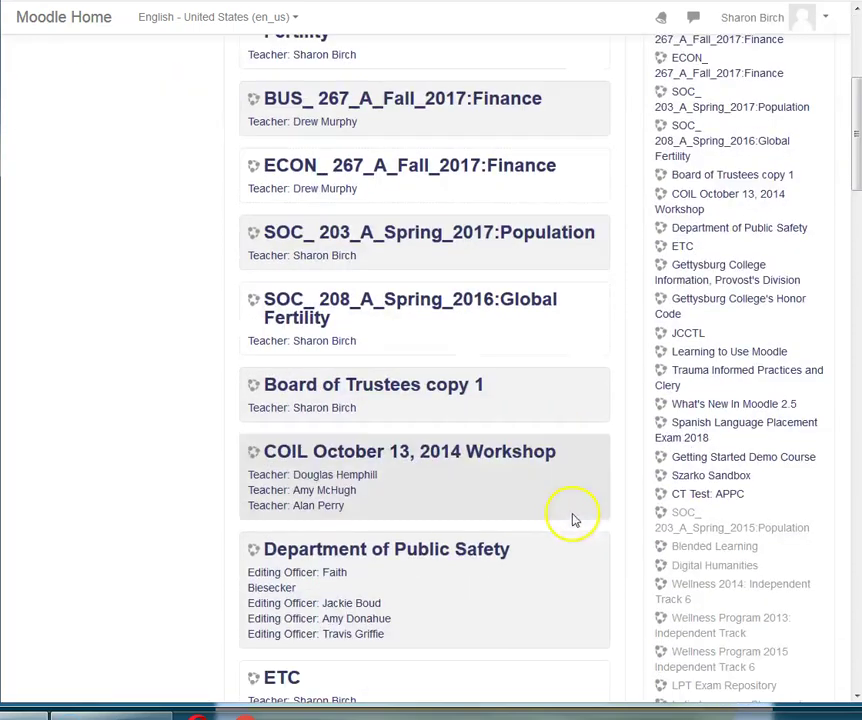
scroll(325, 508, down, 1)
scroll(141, 519, down, 8)
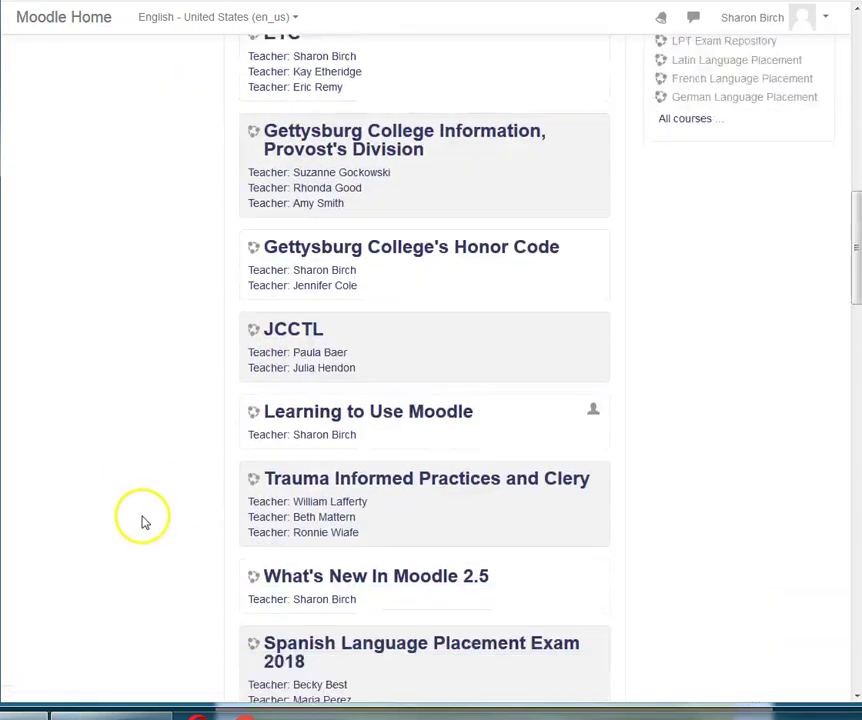
scroll(141, 517, down, 5)
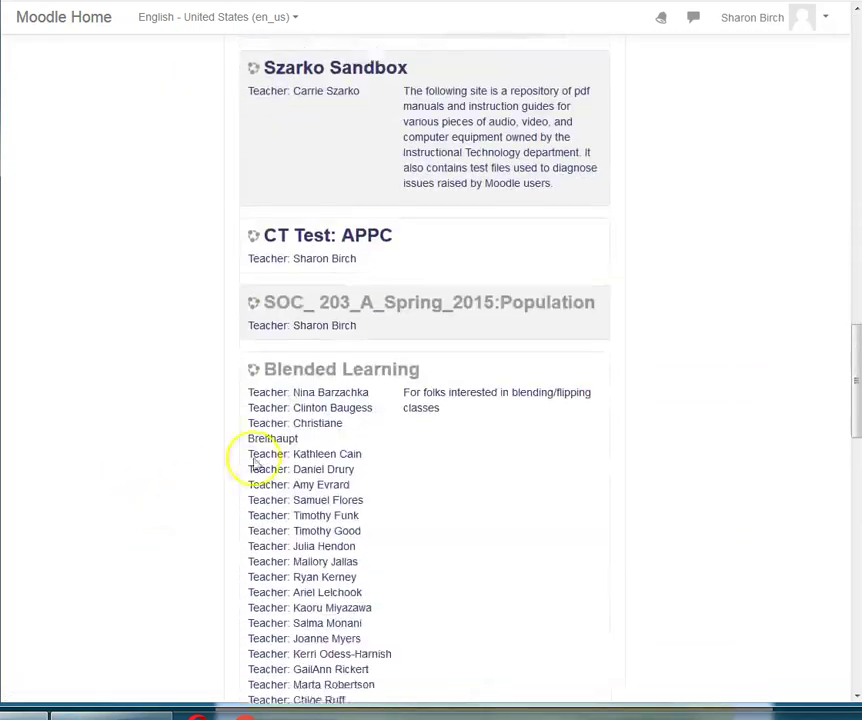
click(450, 307)
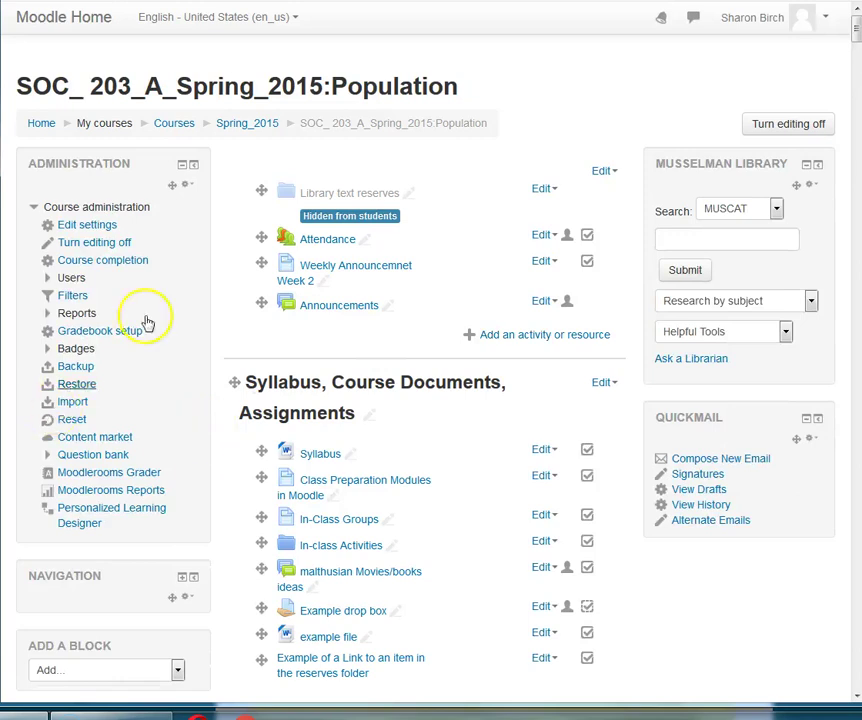
- Examine how dated labels organize the Week 1 and Week 2 activities with editing off, and return to the Moodle home page
scroll(225, 392, down, 5)
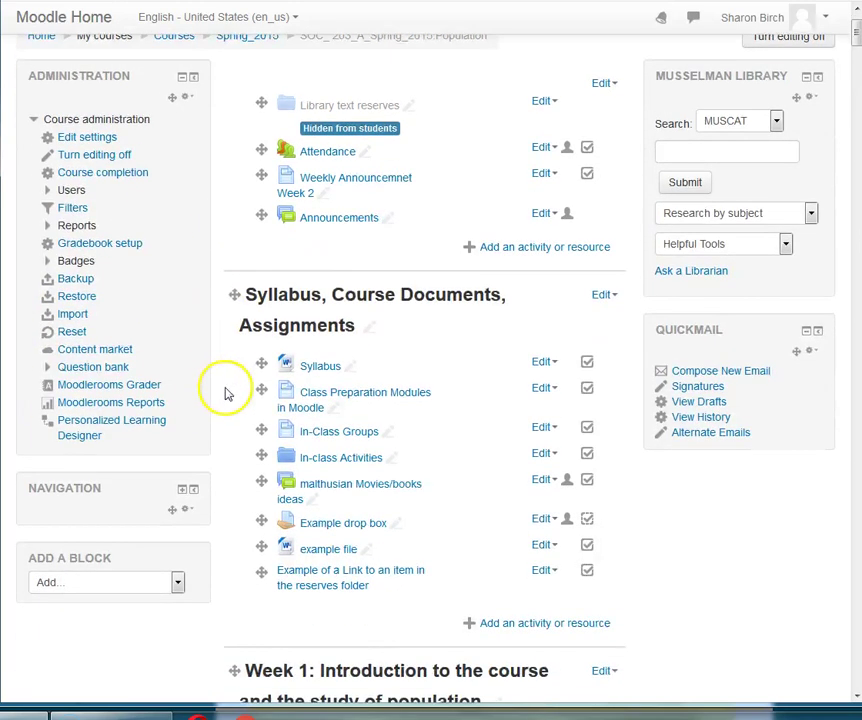
scroll(227, 394, down, 5)
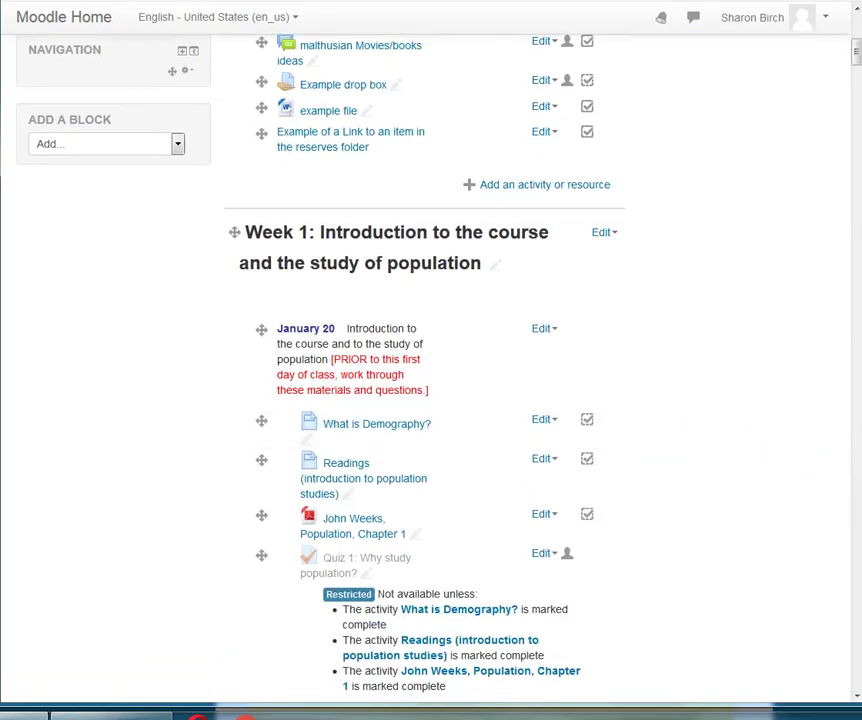
drag(859, 450, 861, 450)
scroll(841, 362, up, 5)
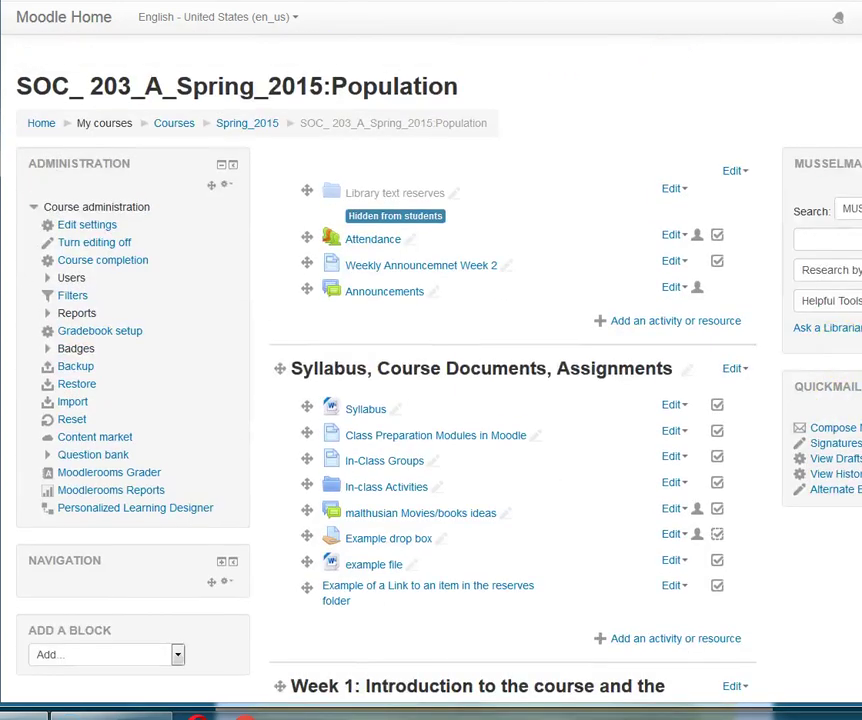
scroll(745, 560, down, 4)
scroll(745, 560, down, 3)
scroll(730, 510, up, 1)
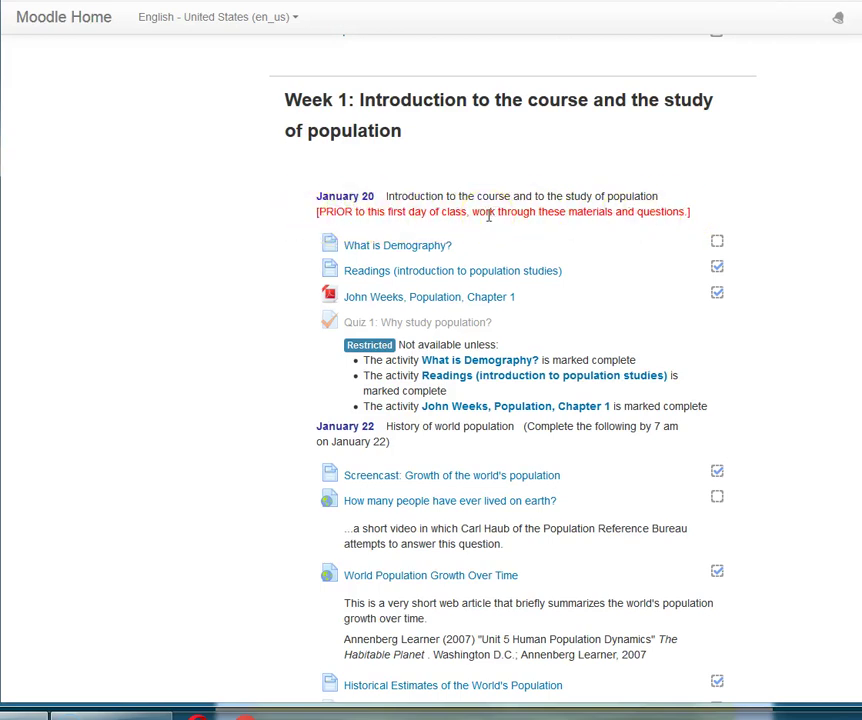
scroll(169, 465, down, 3)
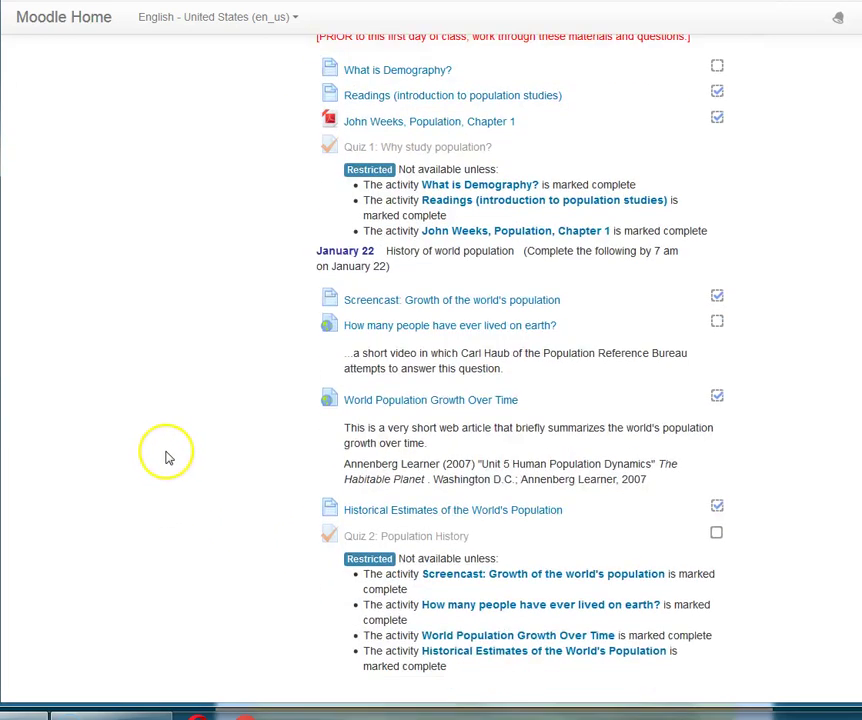
scroll(250, 435, down, 10)
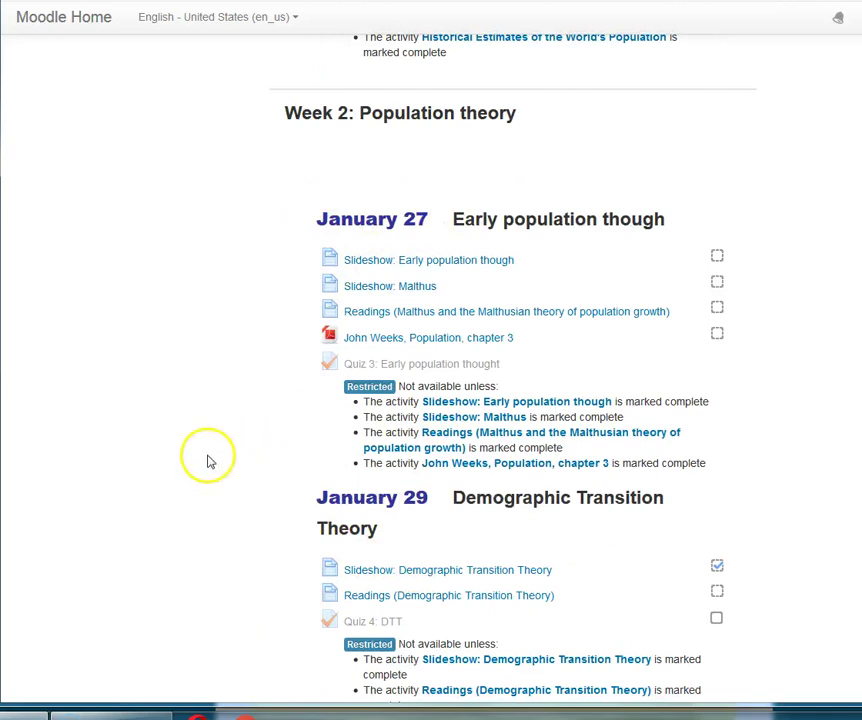
scroll(515, 110, up, 10)
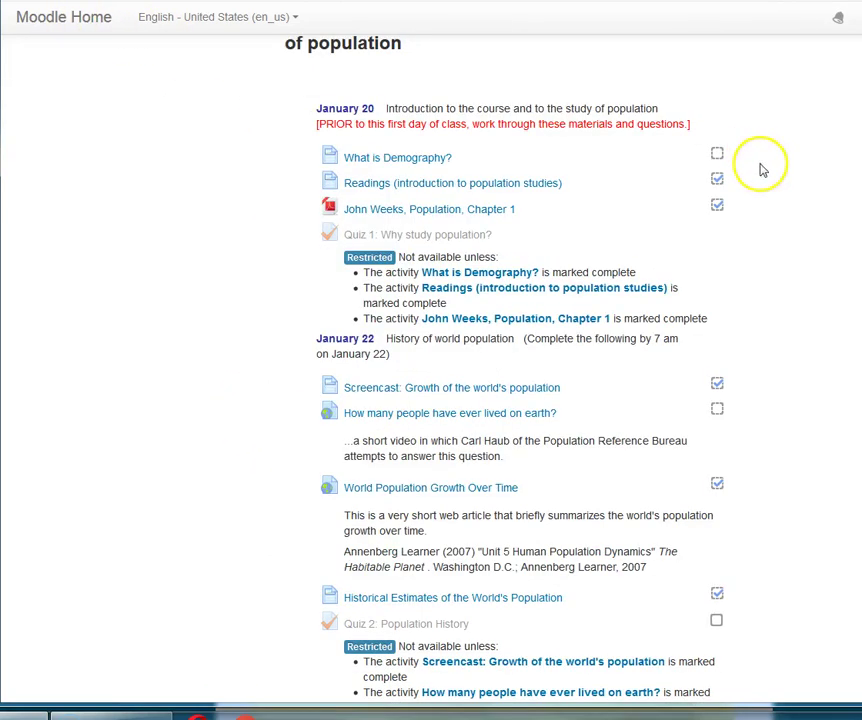
click(63, 22)
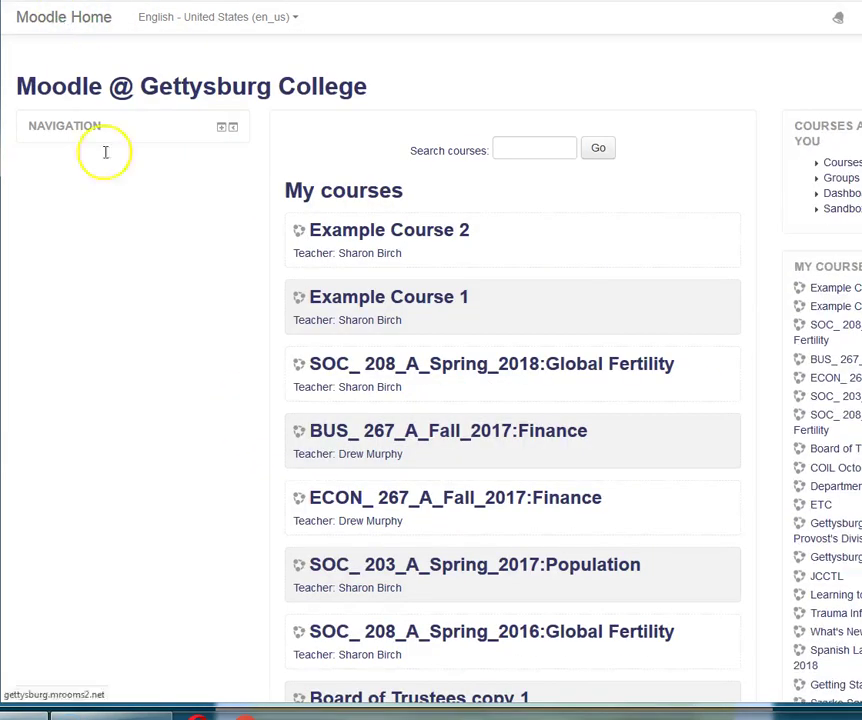
- Look through the My courses list and open the SOC_ 208_A_Spring_2016:Global Fertility course
scroll(433, 548, down, 8)
scroll(505, 541, down, 15)
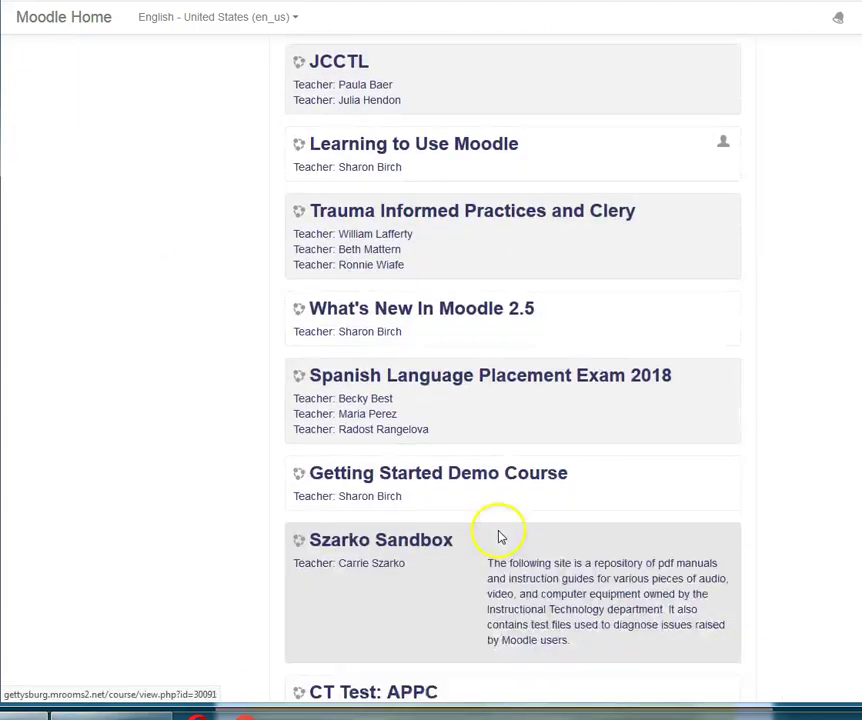
scroll(473, 526, down, 8)
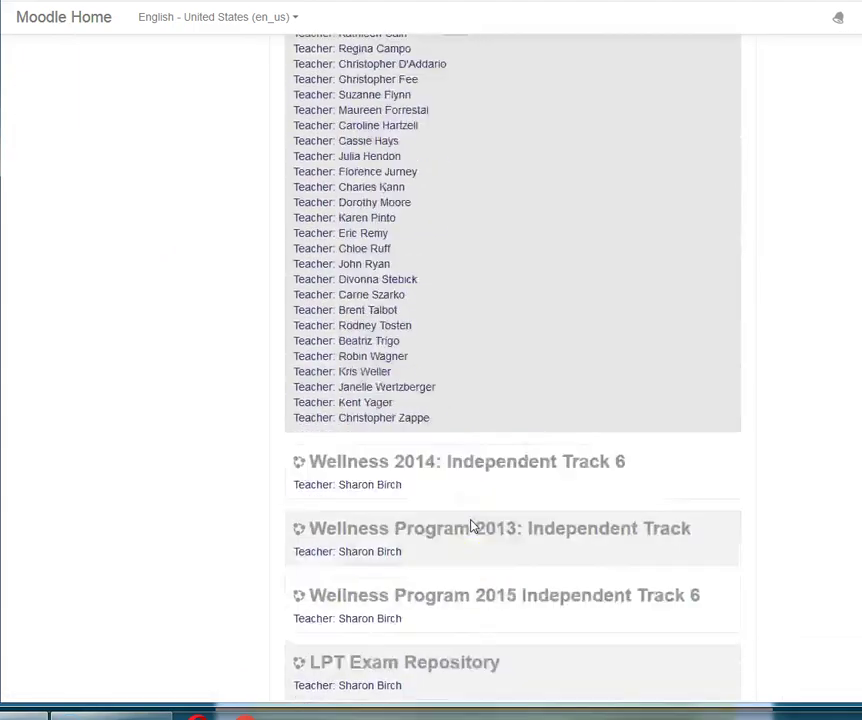
scroll(473, 526, down, 3)
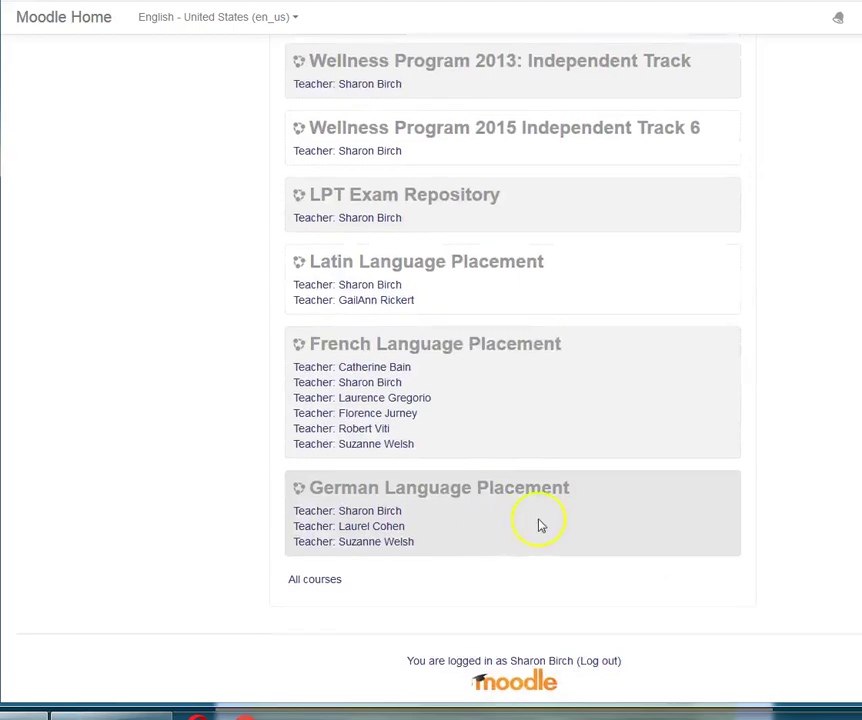
scroll(537, 521, up, 20)
scroll(530, 545, up, 15)
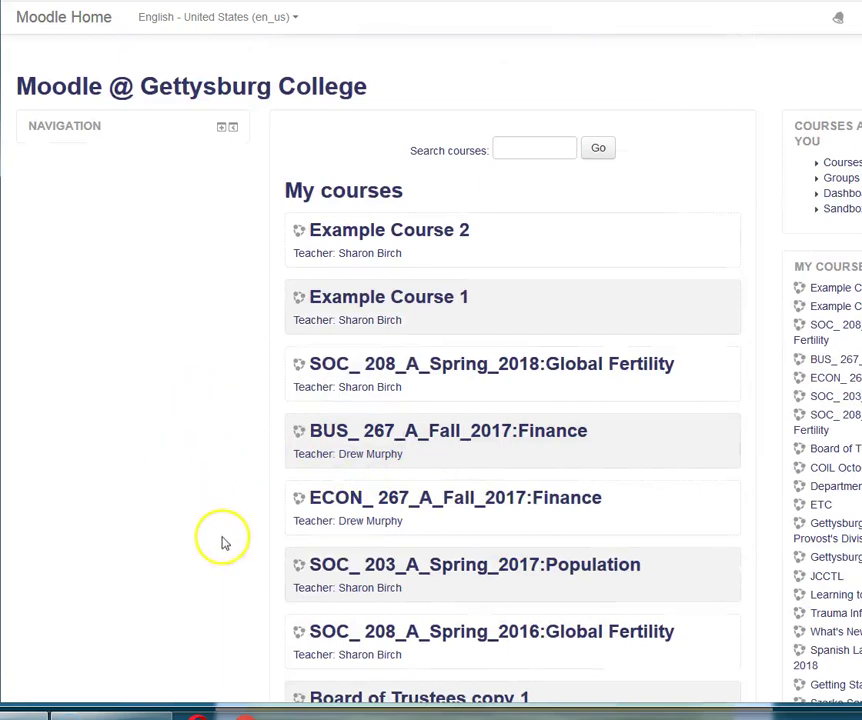
scroll(223, 543, down, 3)
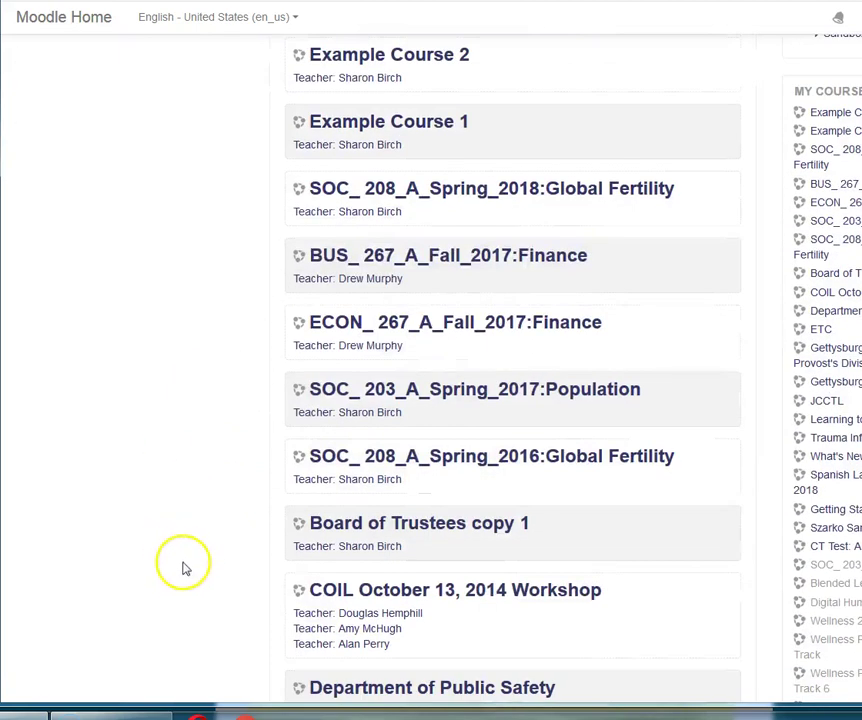
click(494, 462)
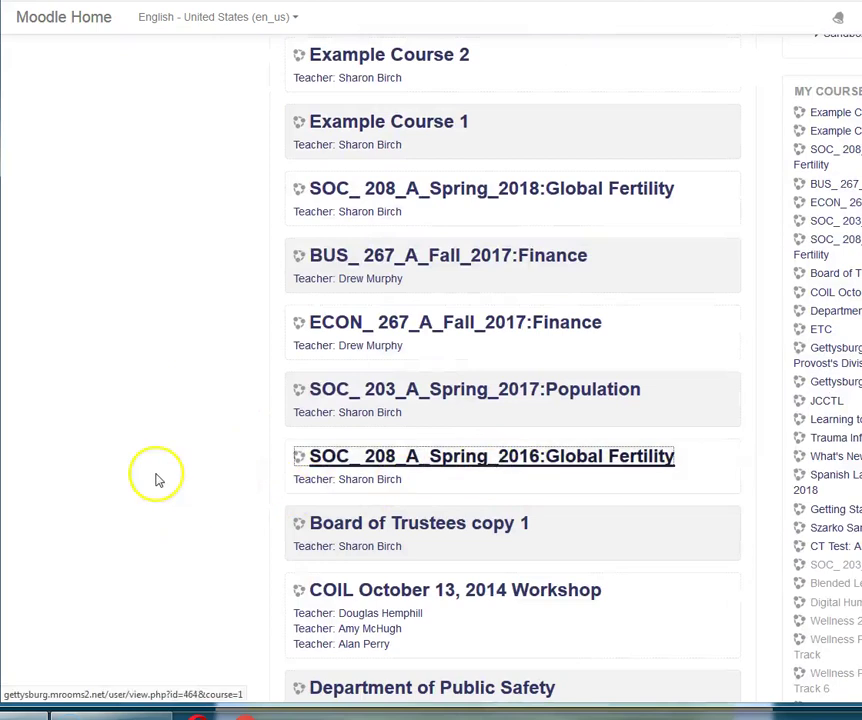
- Examine how date and before/after-class labels organize the January and February sections of the Global Fertility course, and return to the Moodle home page
scroll(244, 499, down, 6)
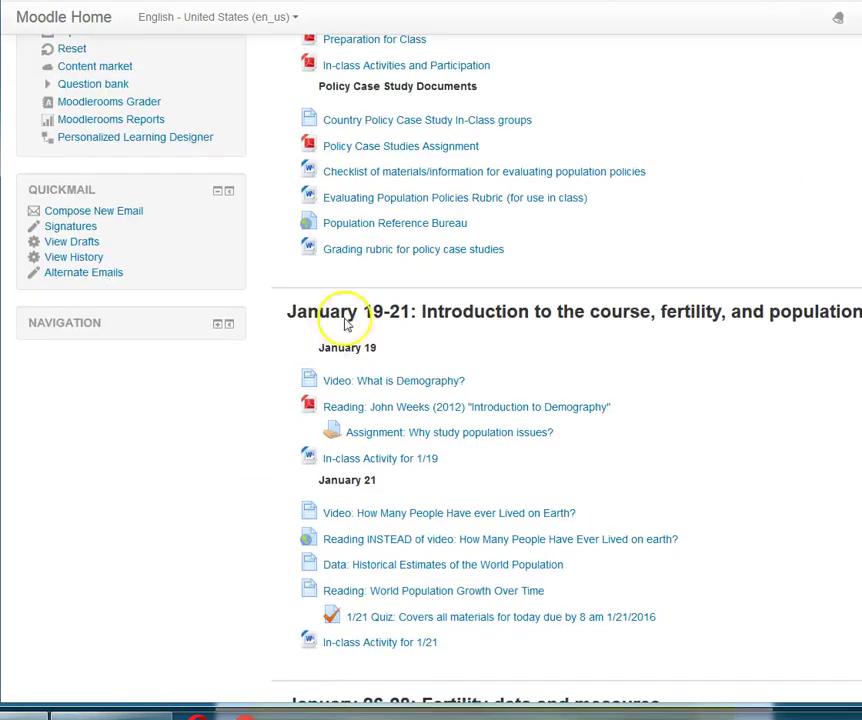
scroll(448, 352, down, 2)
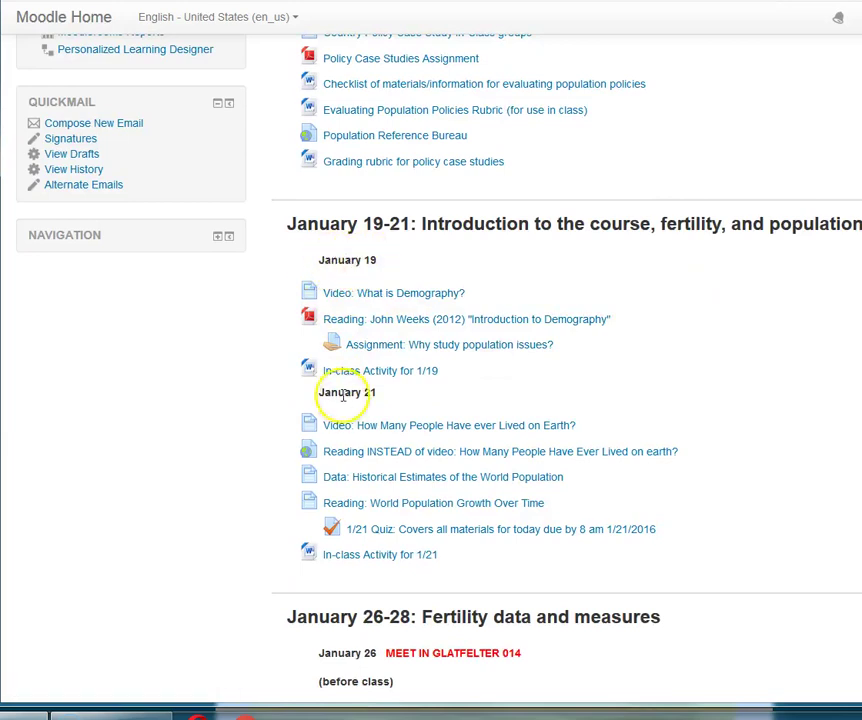
scroll(228, 464, down, 8)
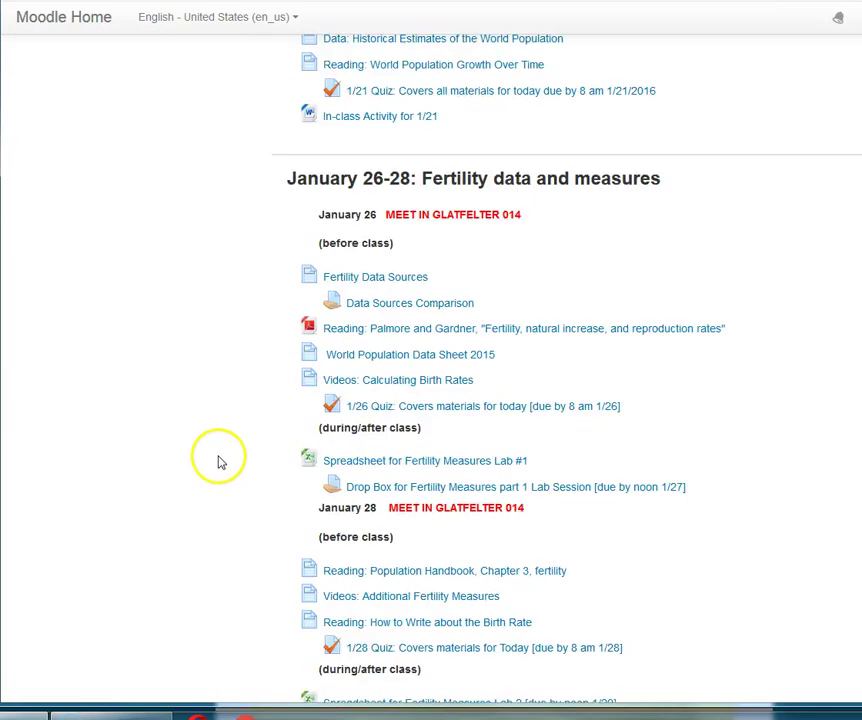
scroll(219, 460, down, 10)
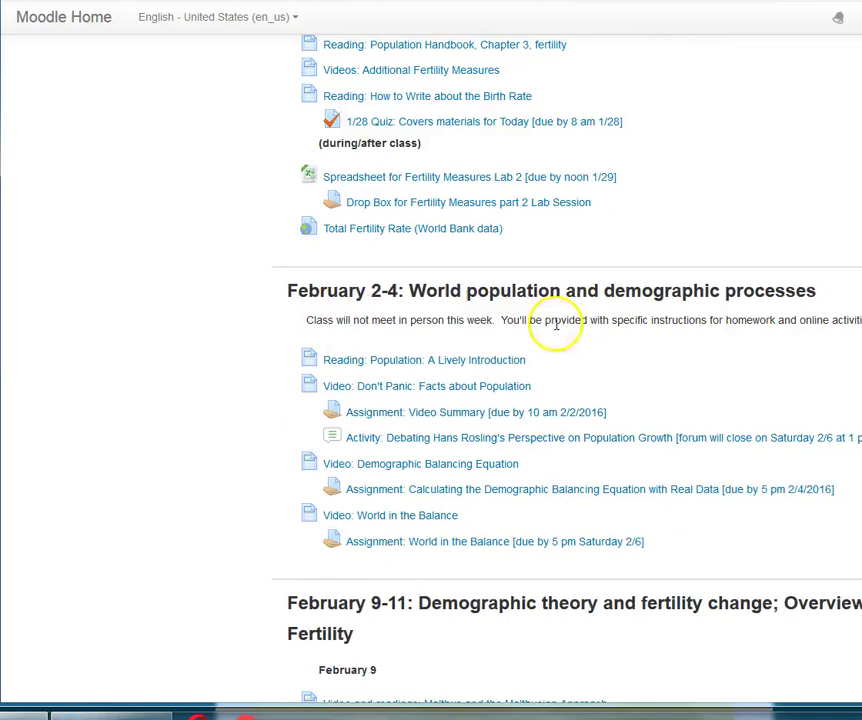
scroll(227, 489, down, 3)
scroll(208, 472, up, 6)
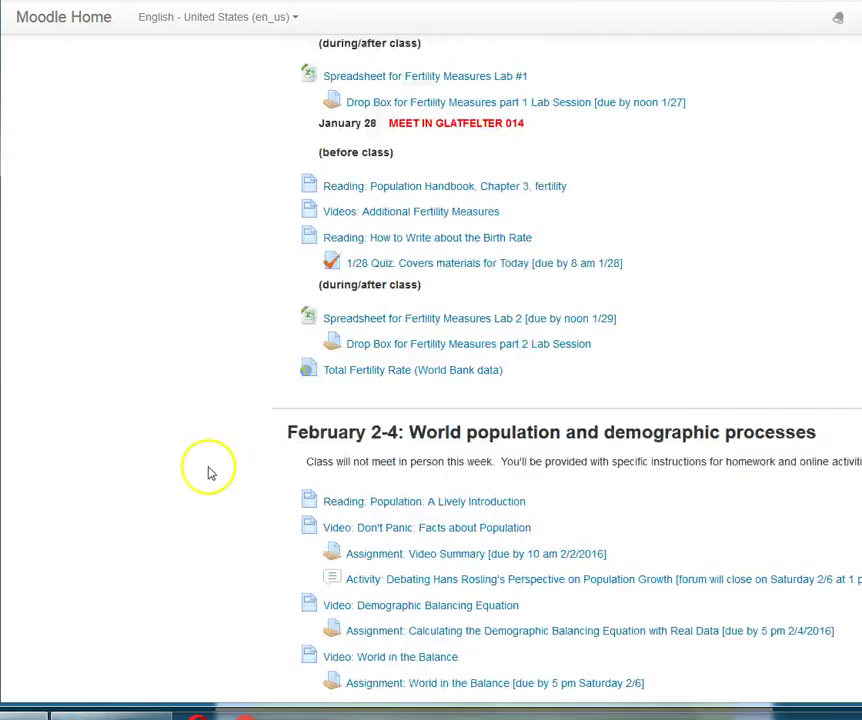
scroll(212, 478, up, 20)
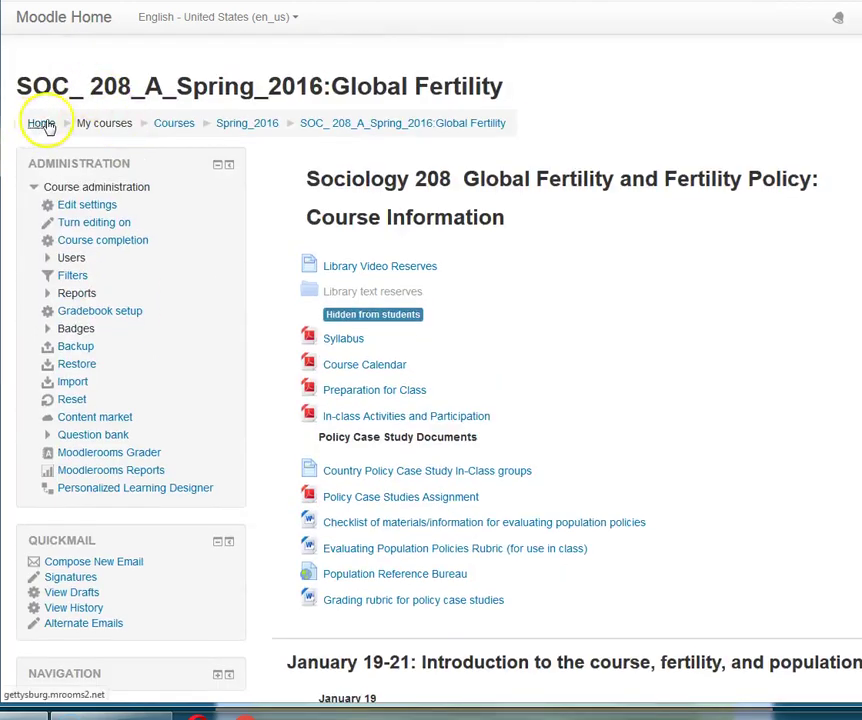
click(41, 123)
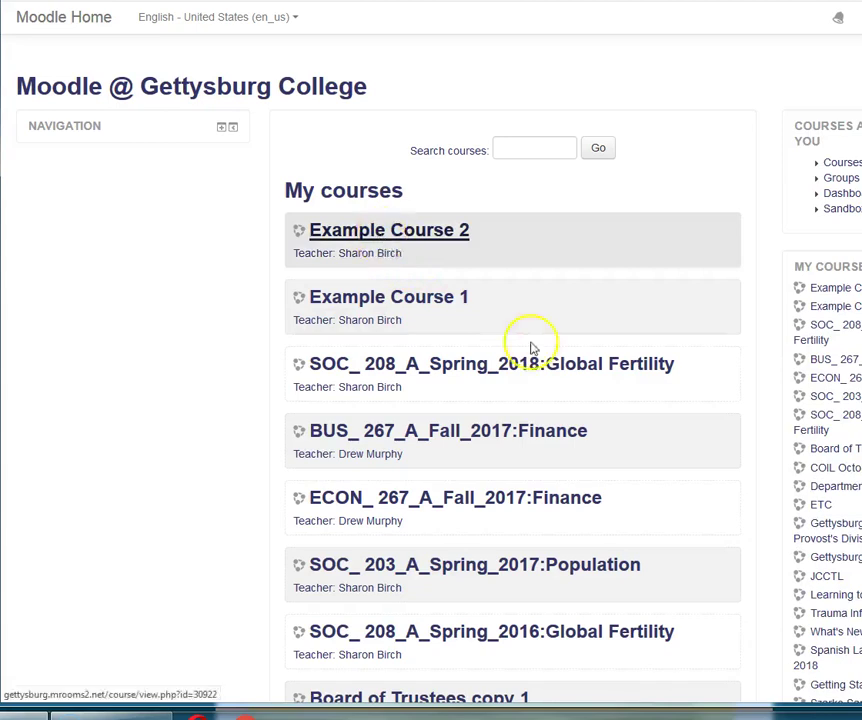